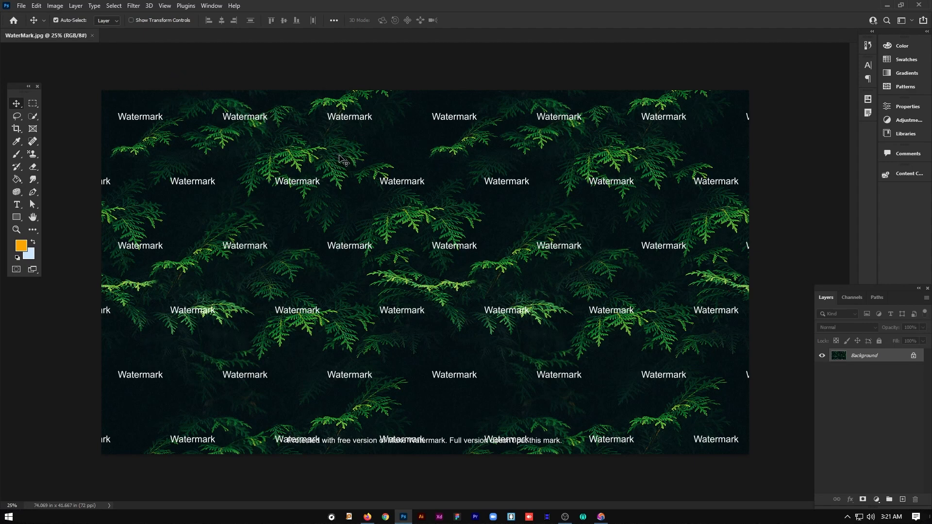
Select the white watermark text across the image using Color Range with sampled colors and a fuzziness of 166
{"action": "left_click", "coordinate": [111, 6]}
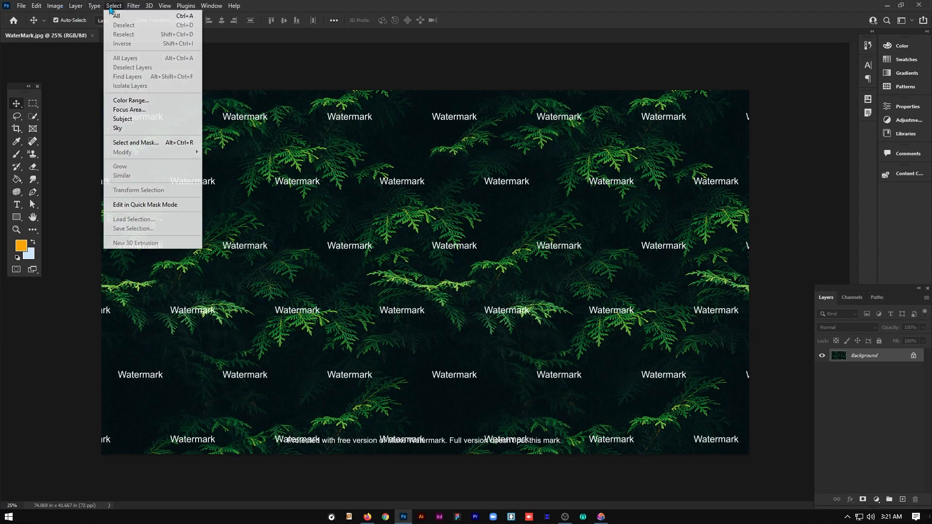
{"action": "left_click", "coordinate": [130, 99]}
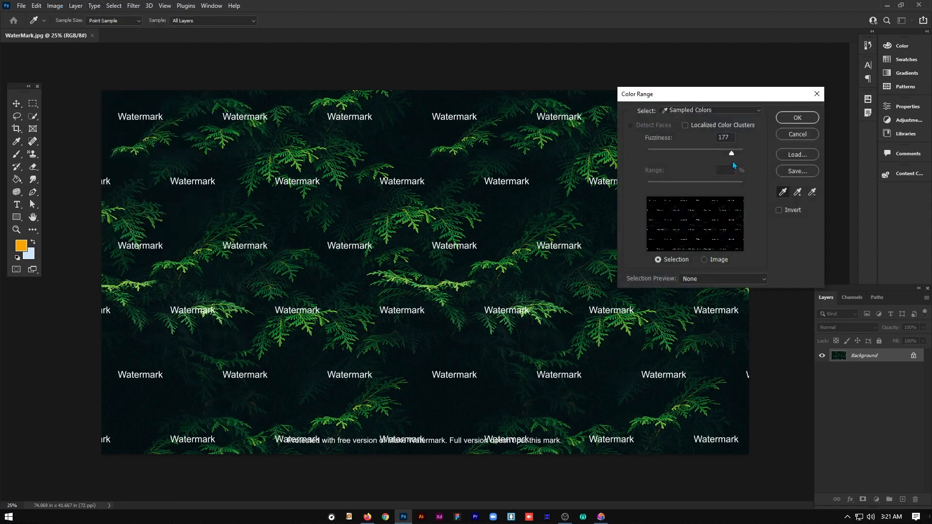
{"action": "left_click_drag", "start_coordinate": [689, 158], "coordinate": [699, 156]}
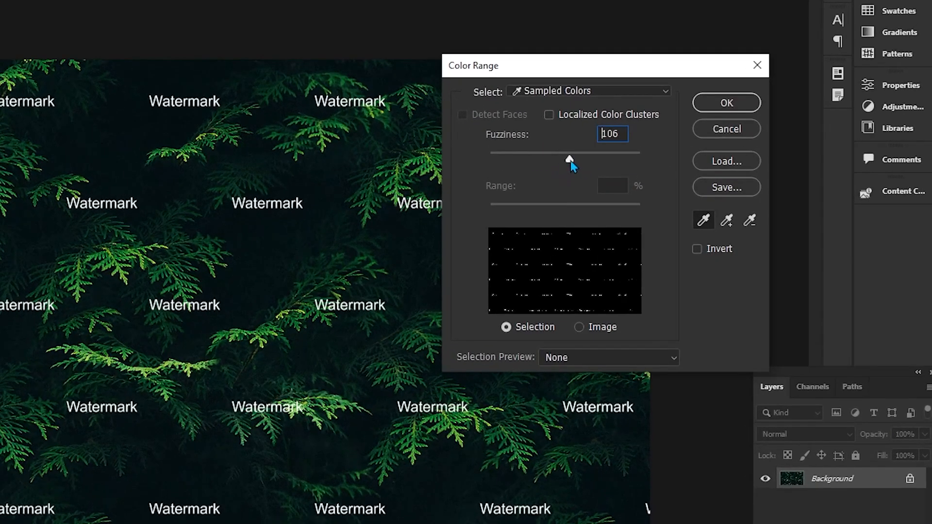
{"action": "left_click_drag", "start_coordinate": [551, 161], "coordinate": [493, 164]}
{"action": "left_click_drag", "start_coordinate": [600, 153], "coordinate": [602, 152]}
{"action": "left_click_drag", "start_coordinate": [599, 160], "coordinate": [615, 162]}
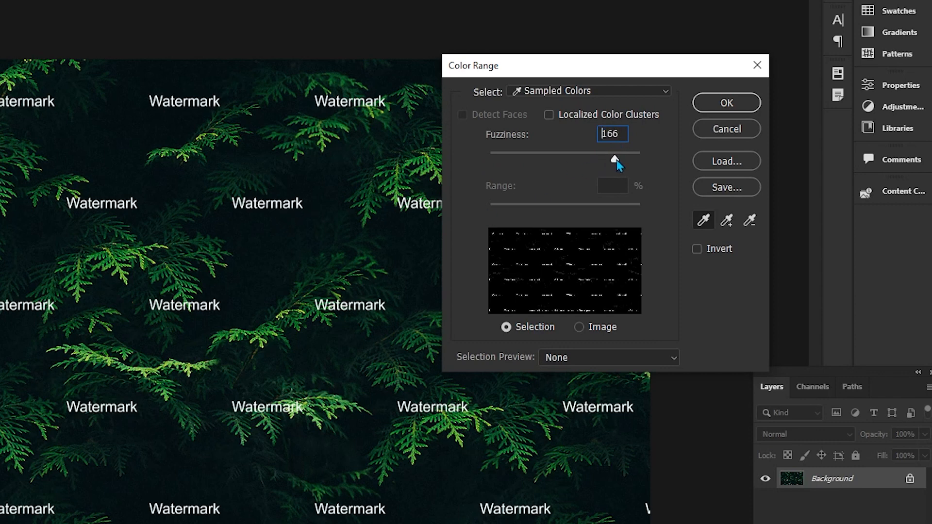
{"action": "left_click", "coordinate": [715, 103]}
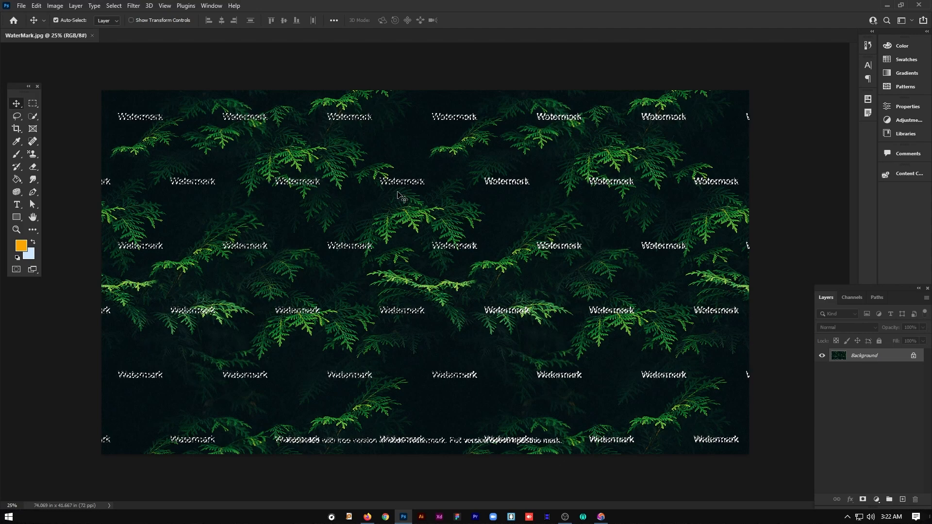
Expand the watermark text selection by 3 pixels
{"action": "key", "text": "ctrl+1"}
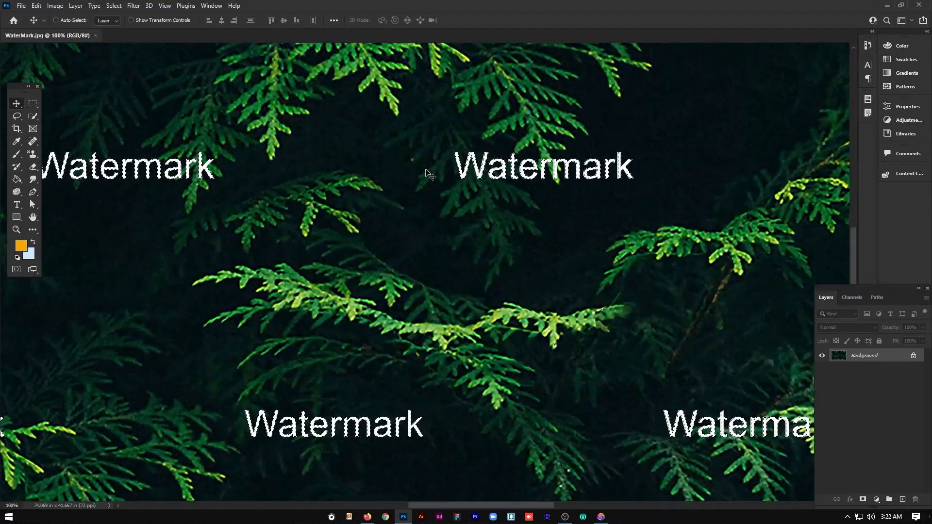
{"action": "key", "text": "ctrl+plus"}
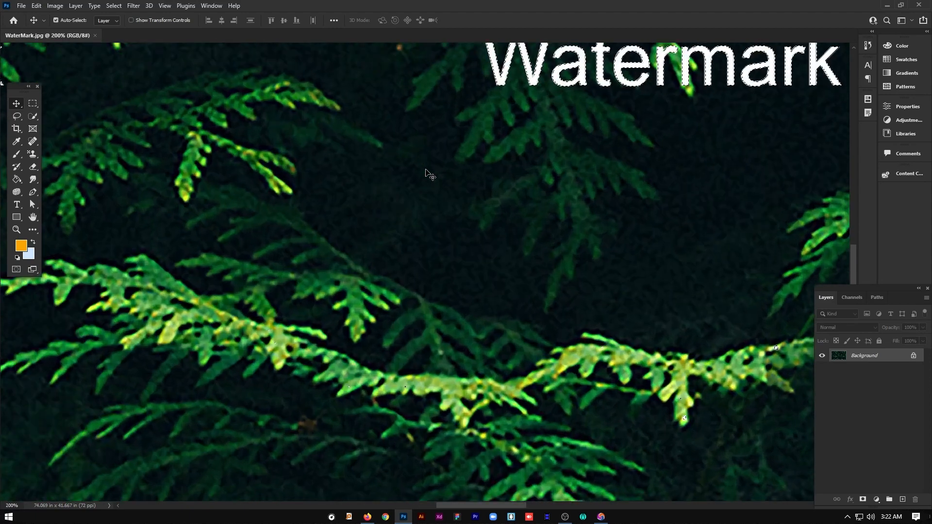
{"action": "left_click_drag", "start_coordinate": [427, 171], "coordinate": [279, 404]}
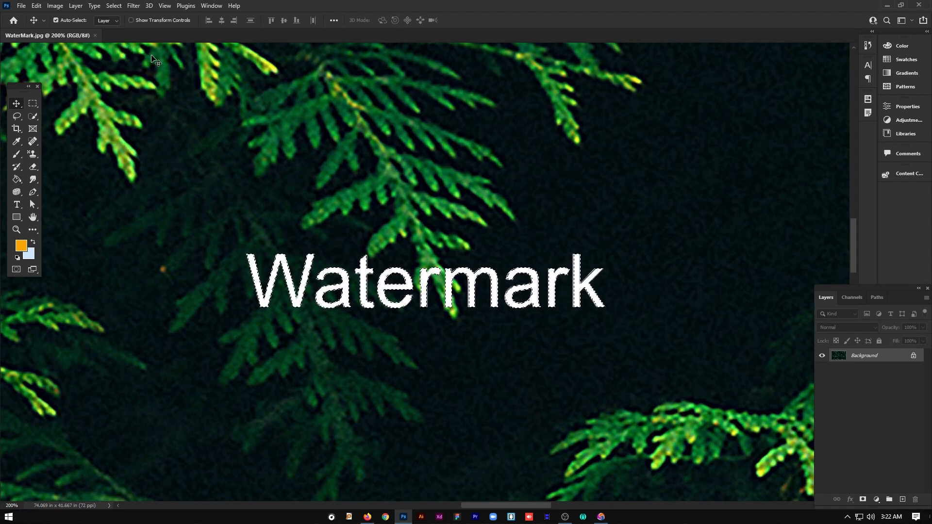
{"action": "left_click", "coordinate": [113, 6]}
{"action": "mouse_move", "coordinate": [171, 156]}
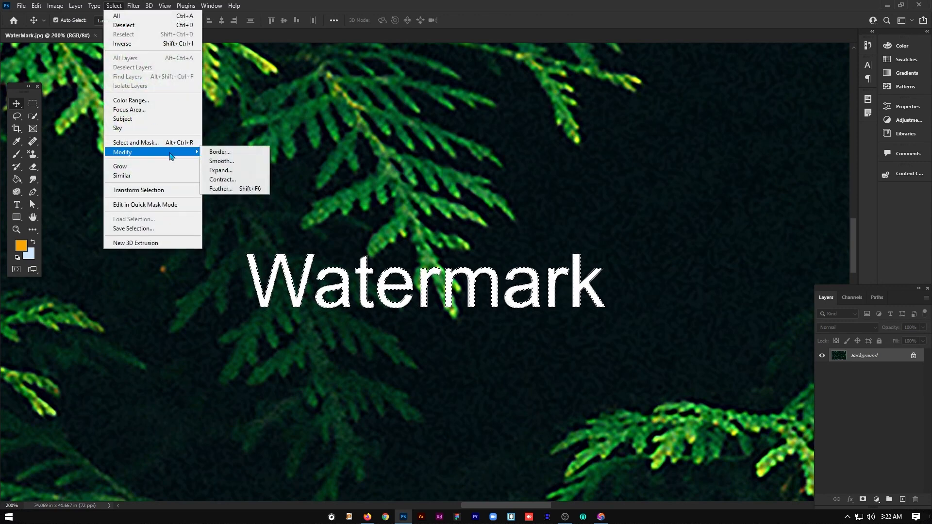
{"action": "left_click", "coordinate": [221, 170]}
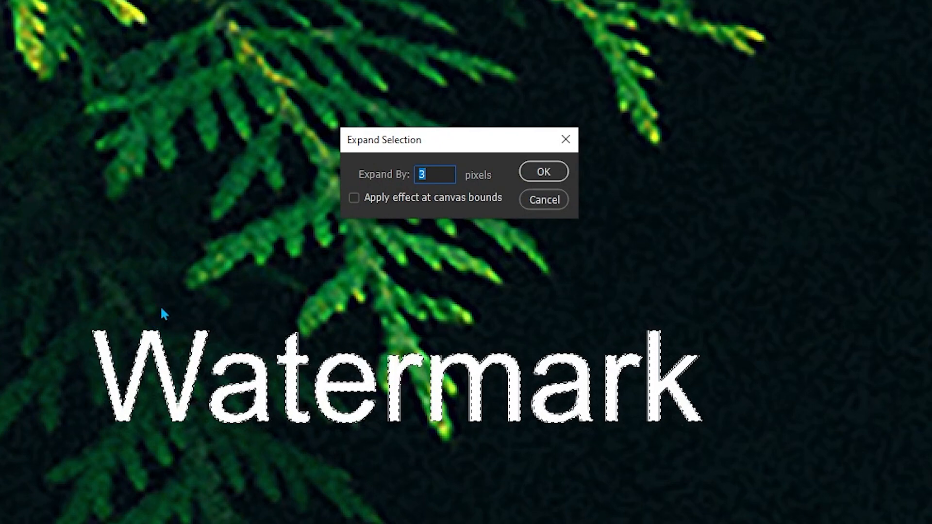
{"action": "type", "text": "2"}
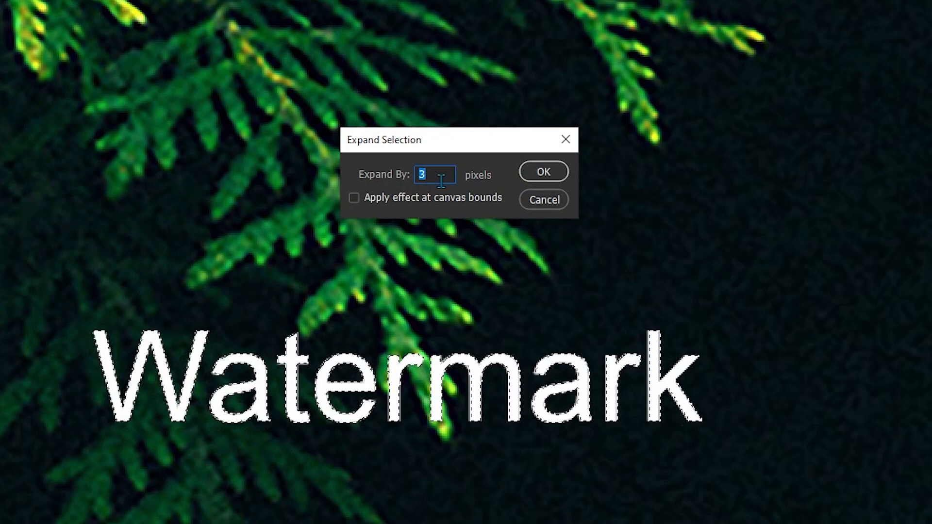
{"action": "left_click", "coordinate": [532, 173]}
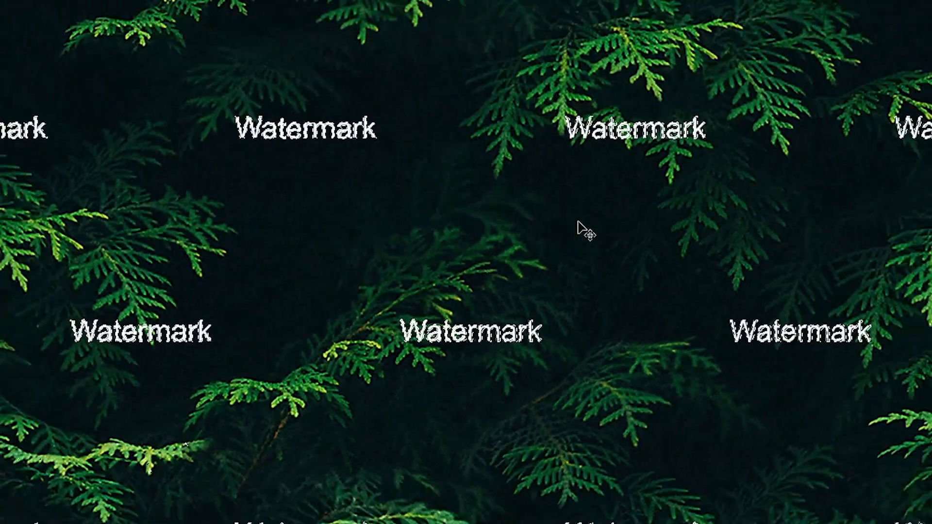
Apply Content-Aware Fill to the selected watermarks with automatic sampling and output to a new layer, and clear the selection
{"action": "key", "text": "ctrl+minus"}
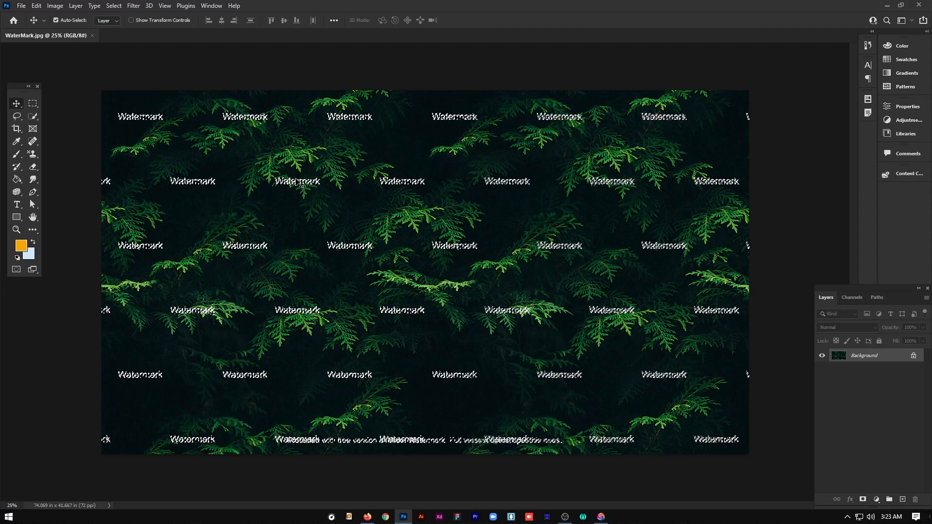
{"action": "left_click", "coordinate": [36, 5]}
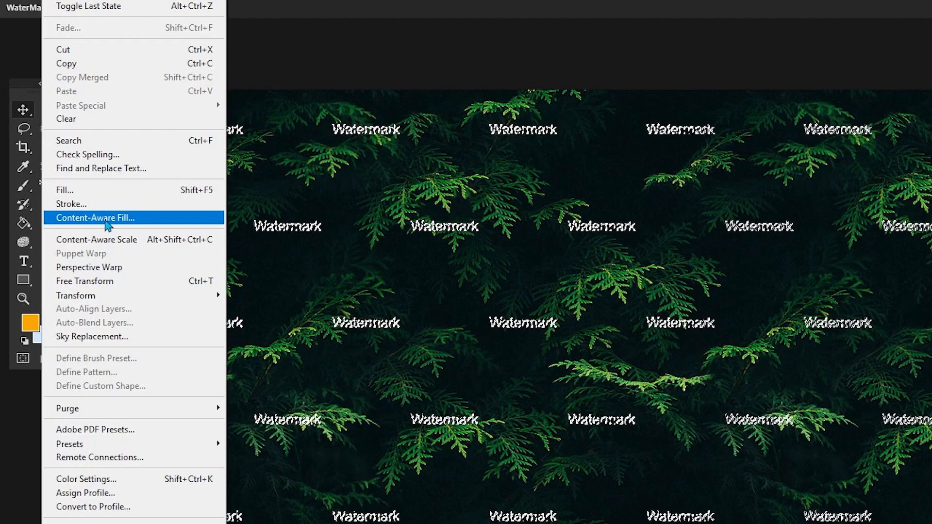
{"action": "left_click", "coordinate": [106, 219]}
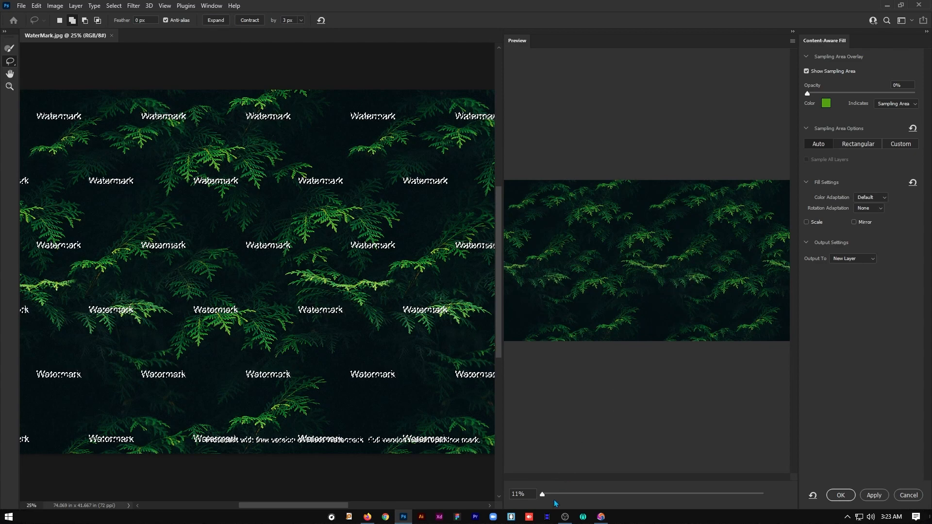
{"action": "mouse_move", "coordinate": [543, 495]}
{"action": "left_mouse_down"}
{"action": "mouse_move", "coordinate": [558, 493]}
{"action": "mouse_move", "coordinate": [545, 493]}
{"action": "left_mouse_up"}
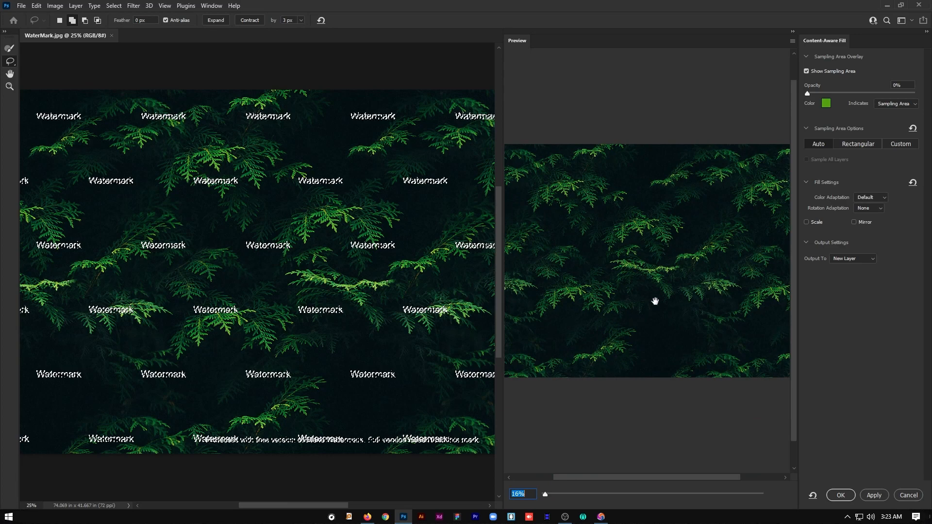
{"action": "left_click_drag", "start_coordinate": [546, 495], "coordinate": [549, 494]}
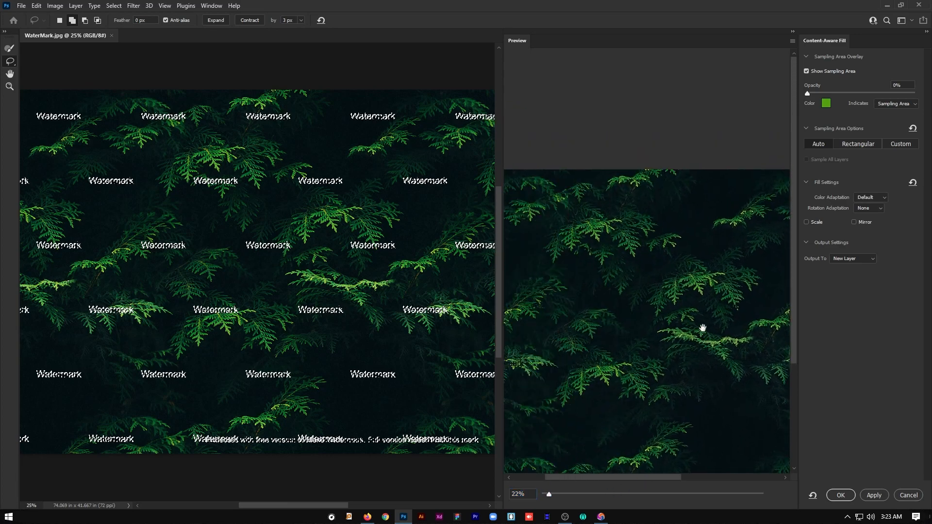
{"action": "left_click_drag", "start_coordinate": [702, 328], "coordinate": [751, 255]}
{"action": "left_click_drag", "start_coordinate": [658, 336], "coordinate": [705, 287]}
{"action": "left_click_drag", "start_coordinate": [693, 170], "coordinate": [588, 243]}
{"action": "left_click_drag", "start_coordinate": [665, 201], "coordinate": [617, 456]}
{"action": "left_click_drag", "start_coordinate": [551, 495], "coordinate": [543, 494]}
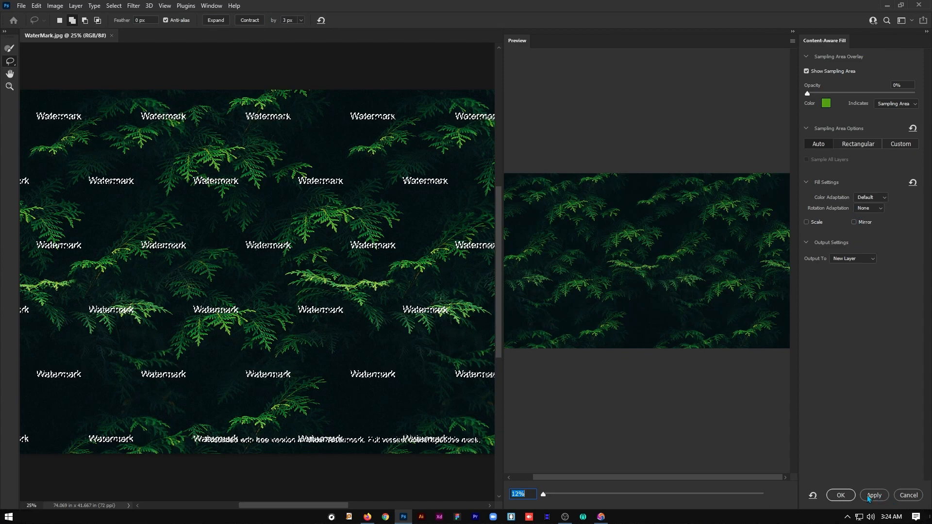
{"action": "left_click", "coordinate": [906, 495]}
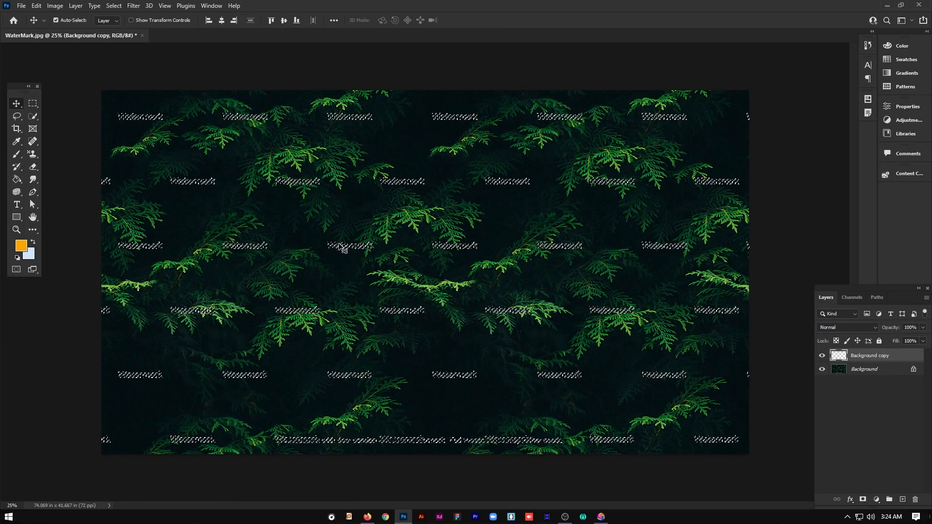
{"action": "key", "text": "ctrl+d"}
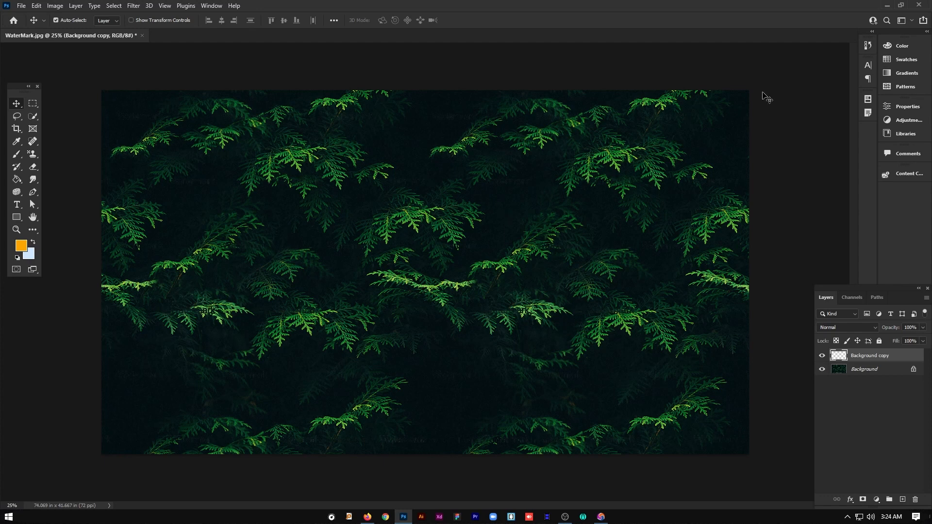
Revert the document to its original WaterMark.jpg snapshot in the history
{"action": "left_click", "coordinate": [868, 45]}
{"action": "left_click", "coordinate": [791, 61]}
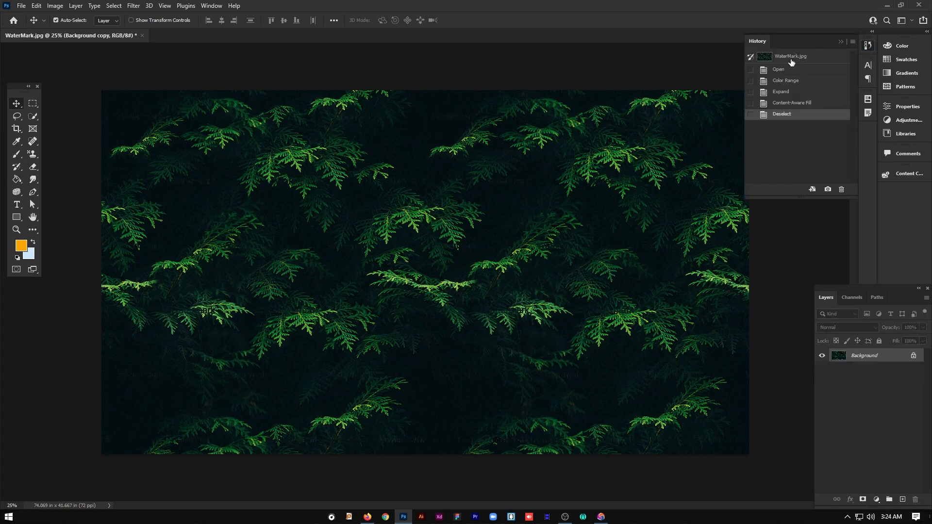
{"action": "left_click", "coordinate": [842, 42]}
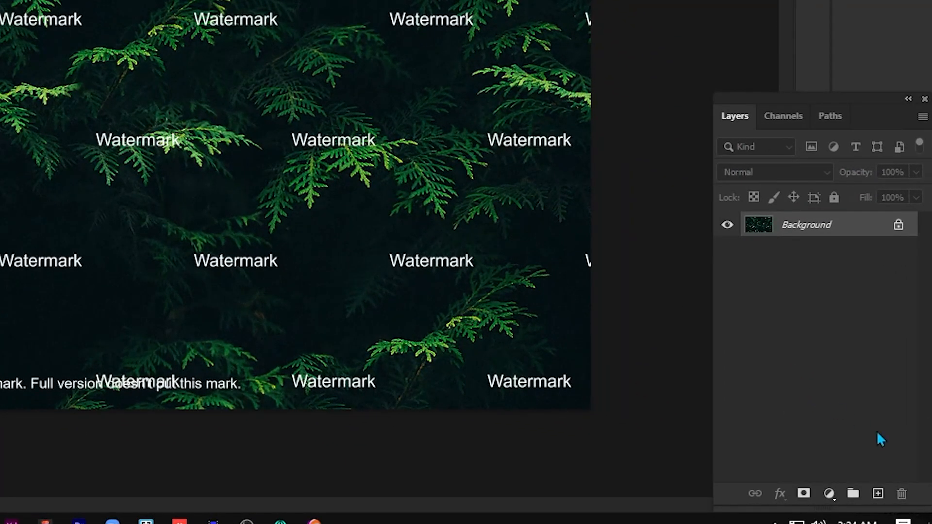
Add a new layer above the background and choose the Brush tool with the foreground color df7900
{"action": "left_click", "coordinate": [878, 493]}
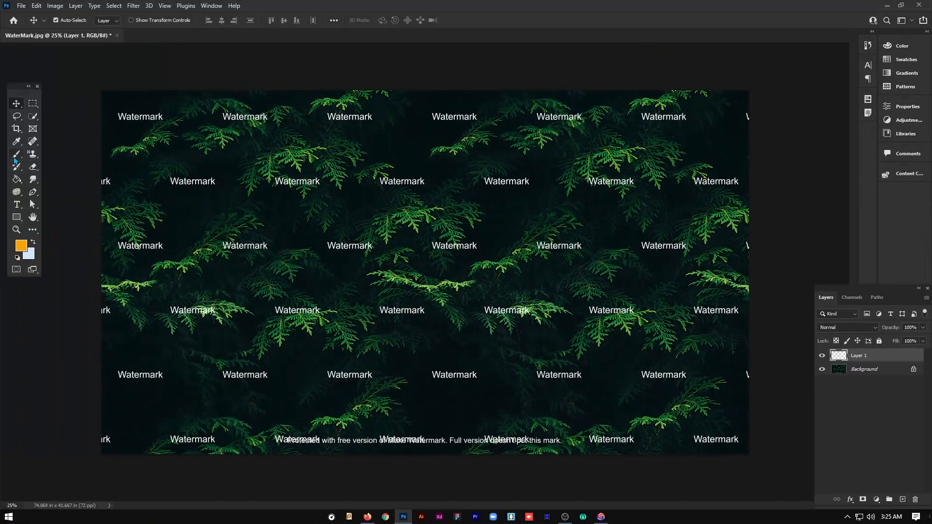
{"action": "left_click", "coordinate": [15, 155]}
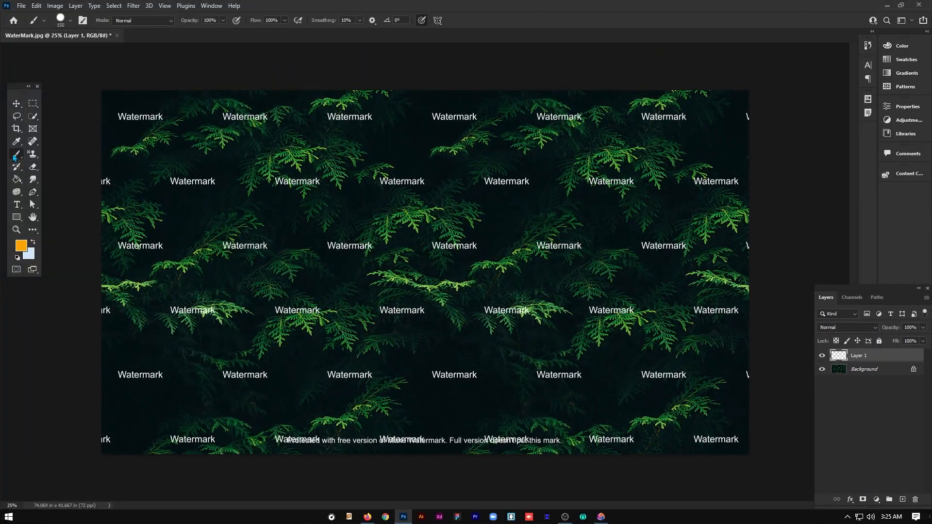
{"action": "left_click", "coordinate": [21, 245]}
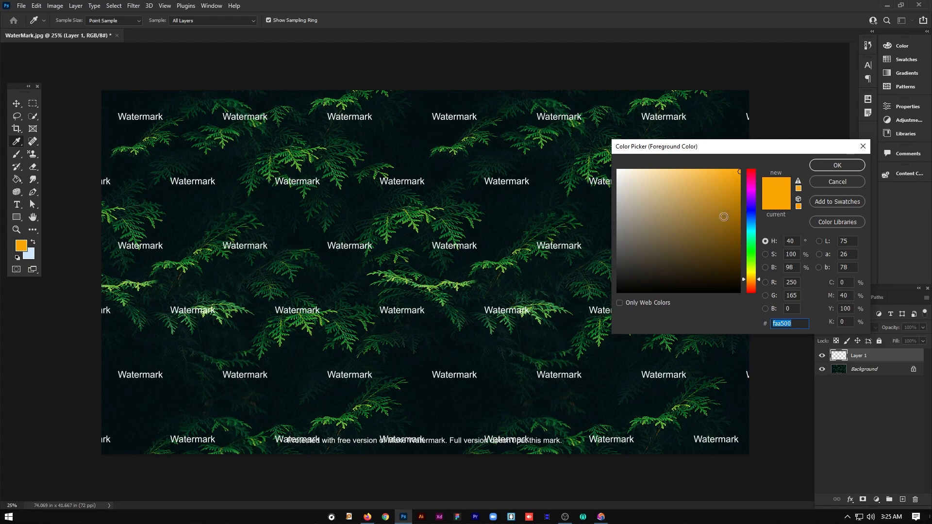
{"action": "left_click", "coordinate": [757, 282]}
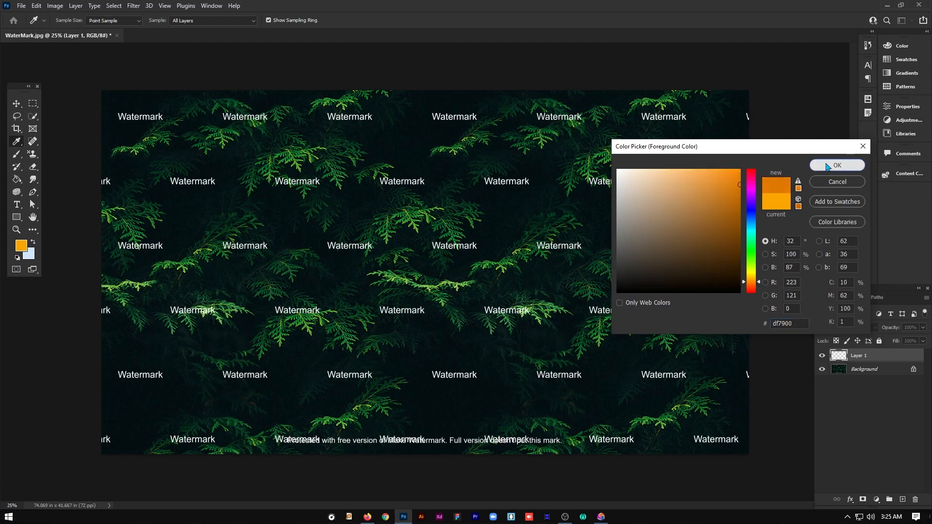
{"action": "left_click", "coordinate": [858, 165]}
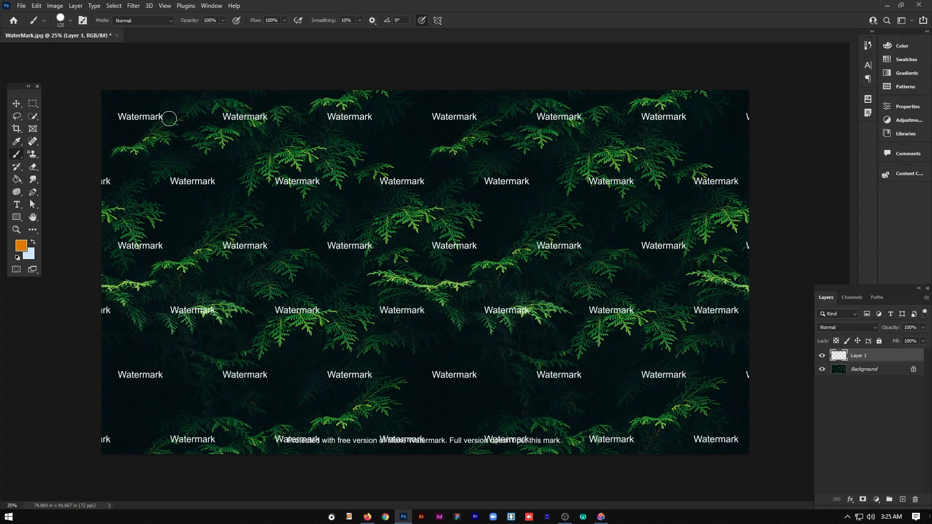
Paint orange strokes over each watermark in the first row with the brush size reduced to 100
{"action": "key", "text": "bracketleft"}
{"action": "key", "text": "bracketleft"}
{"action": "left_click_drag", "start_coordinate": [119, 117], "coordinate": [163, 116]}
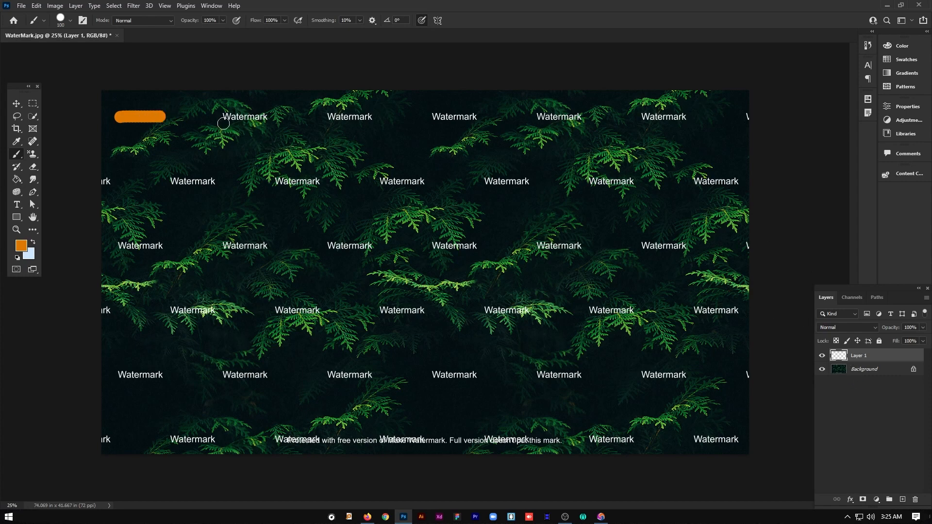
{"action": "left_click_drag", "start_coordinate": [221, 116], "coordinate": [270, 117]}
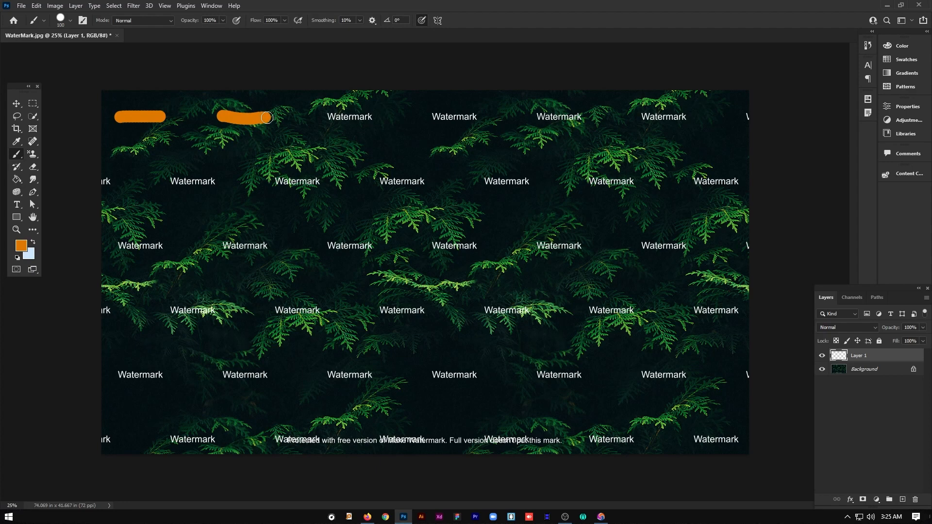
{"action": "left_click_drag", "start_coordinate": [329, 117], "coordinate": [374, 116]}
{"action": "left_click_drag", "start_coordinate": [434, 115], "coordinate": [473, 116]}
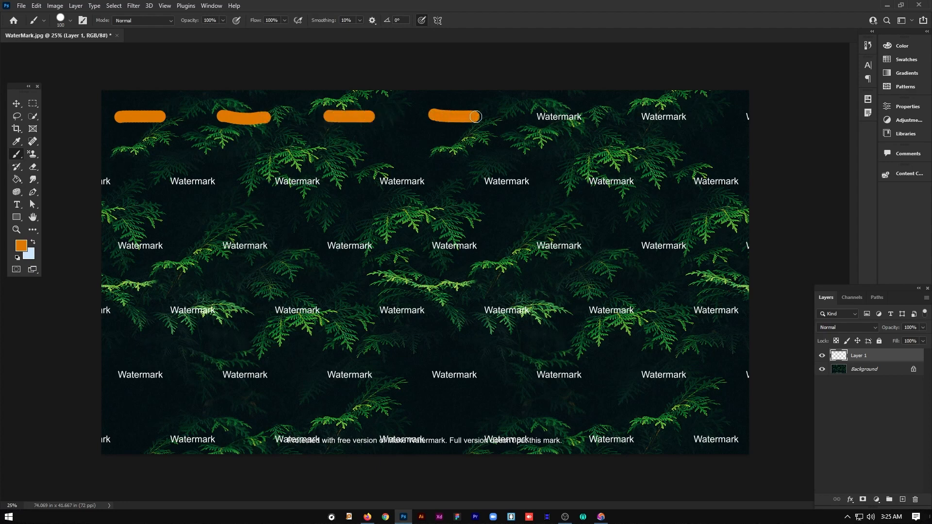
{"action": "left_click_drag", "start_coordinate": [539, 115], "coordinate": [690, 117]}
{"action": "left_click_drag", "start_coordinate": [749, 116], "coordinate": [755, 116]}
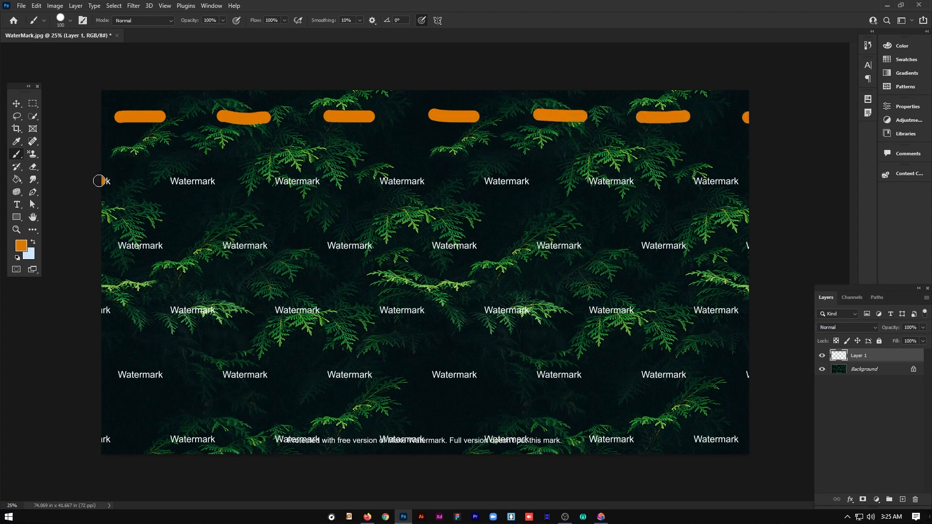
Paint straight horizontal orange lines across the five watermark rows below the first row on Layer 1, covering all their text
{"action": "left_click", "coordinate": [737, 181], "text": "shift"}
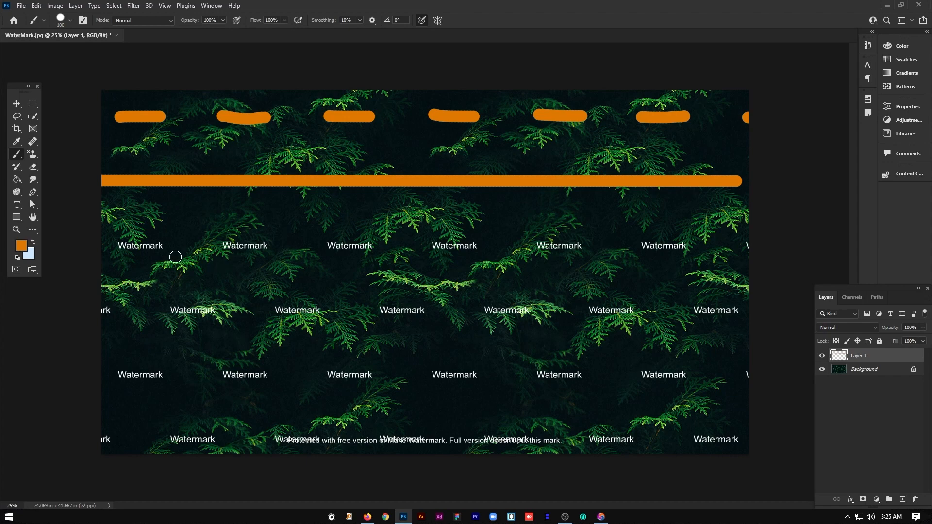
{"action": "left_click", "coordinate": [118, 245]}
{"action": "left_click", "coordinate": [790, 246], "text": "shift"}
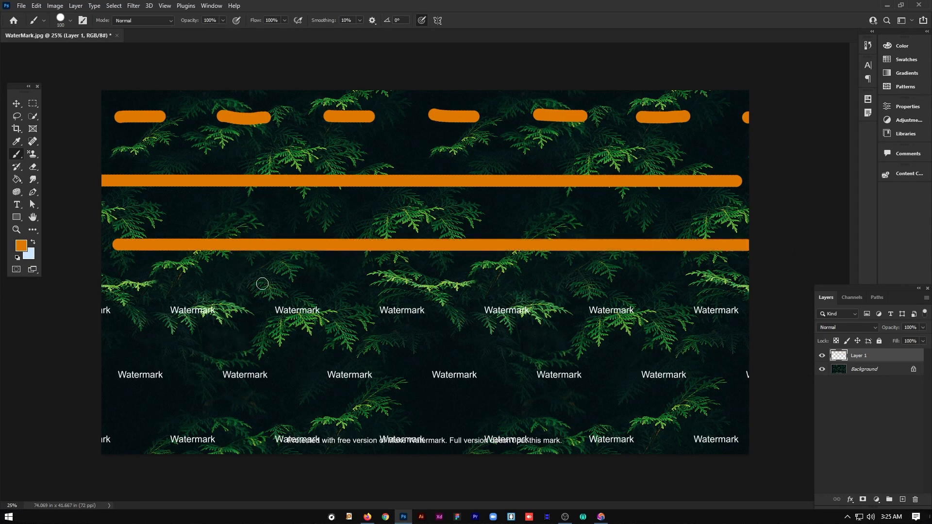
{"action": "left_click", "coordinate": [102, 311]}
{"action": "left_click", "coordinate": [738, 309], "text": "shift"}
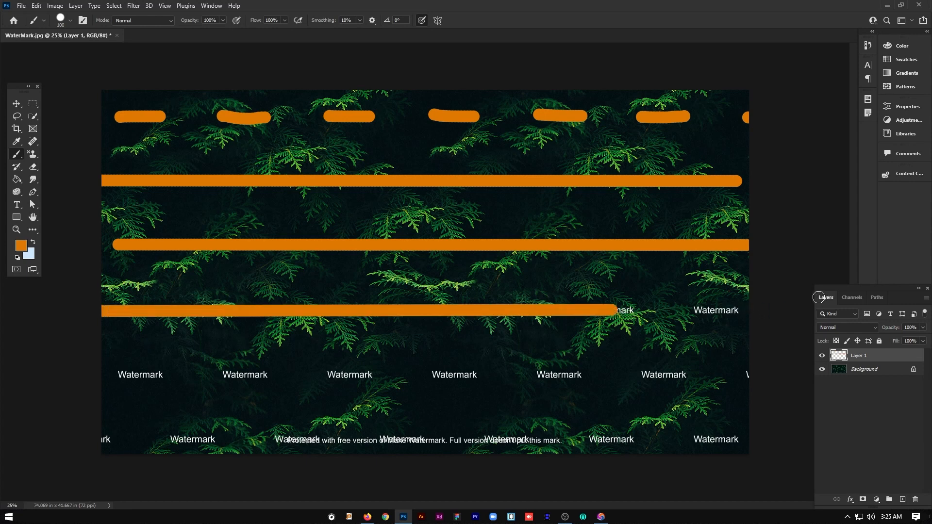
{"action": "left_click", "coordinate": [120, 374]}
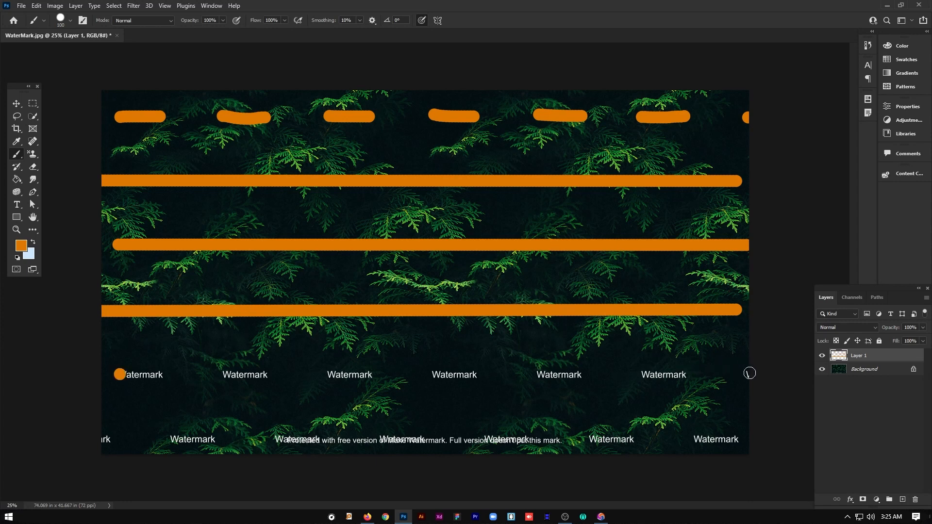
{"action": "left_click", "coordinate": [778, 368], "text": "shift"}
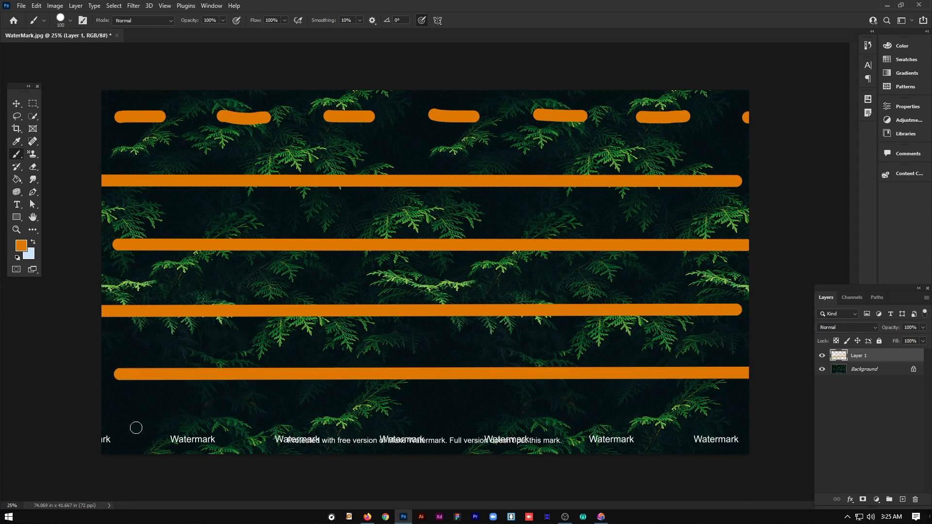
{"action": "left_click", "coordinate": [101, 440]}
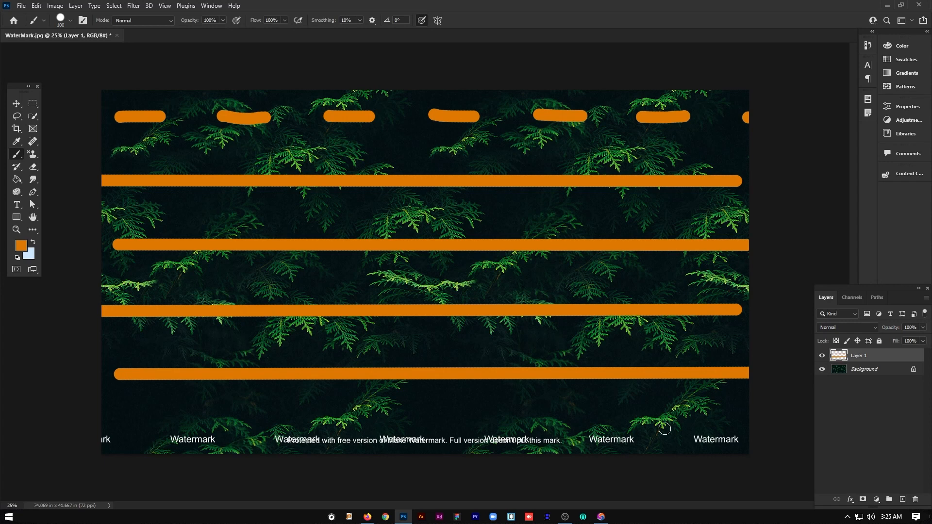
{"action": "left_click", "coordinate": [736, 439], "text": "shift"}
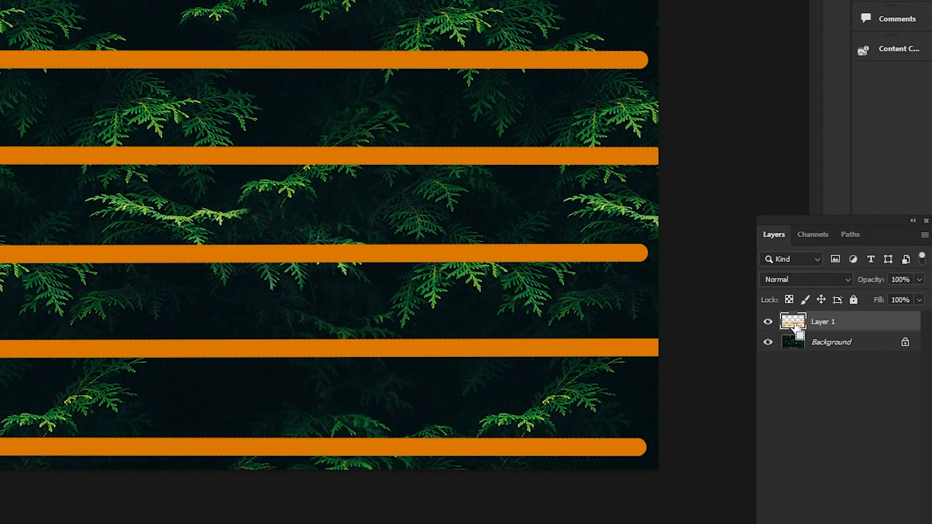
Load the painted strokes of Layer 1 as a selection, hide Layer 1 and make the Background layer active
{"action": "left_click", "coordinate": [793, 331], "text": "ctrl"}
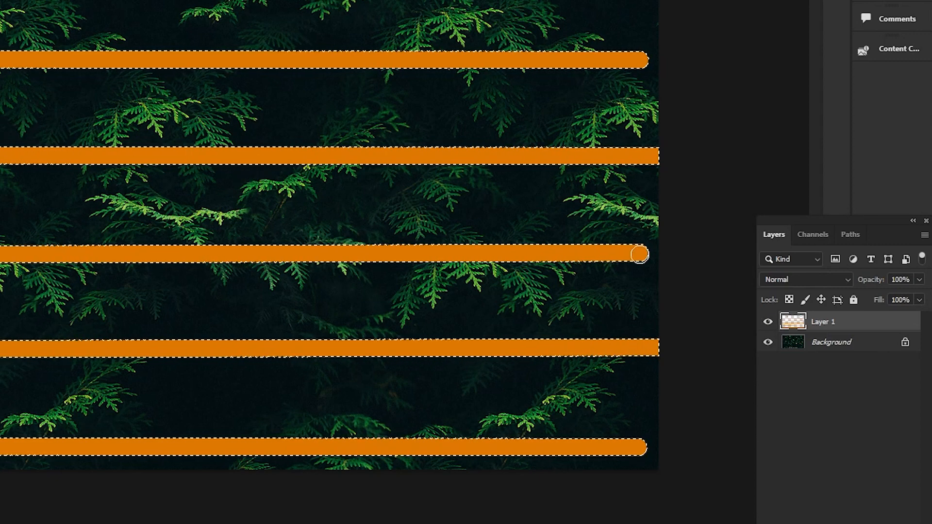
{"action": "left_click", "coordinate": [768, 322]}
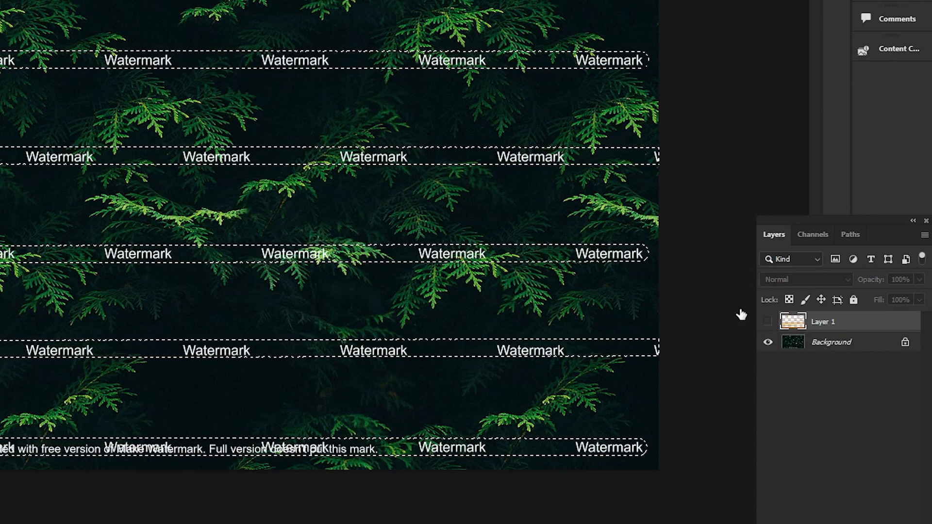
{"action": "left_click", "coordinate": [833, 347]}
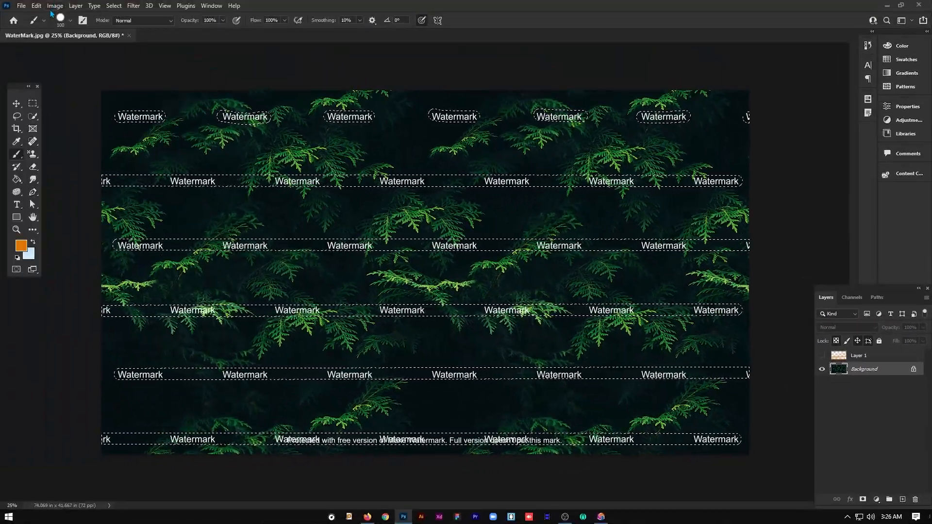
Apply Content-Aware Fill to the selected watermark areas with automatic sampling and output to a new layer, checking the enlarged preview, and clear the selection
{"action": "left_click", "coordinate": [36, 6]}
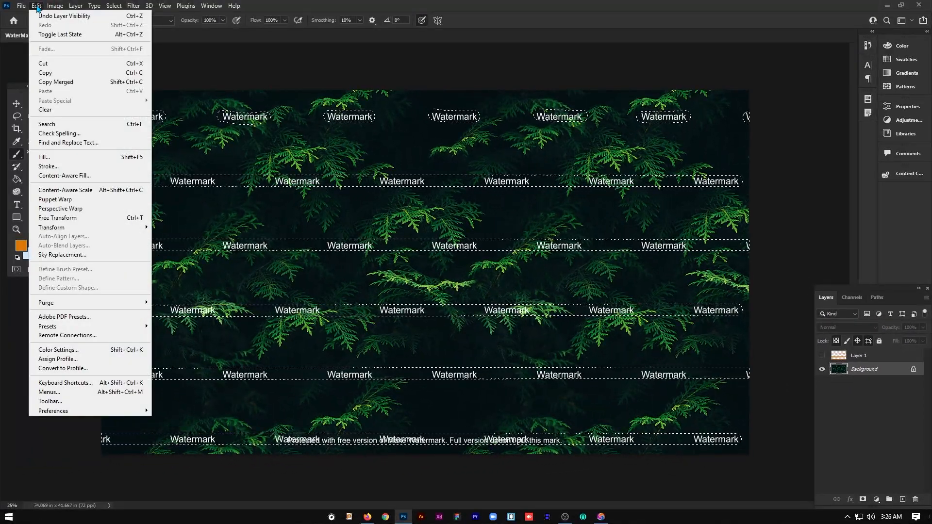
{"action": "left_click", "coordinate": [76, 180]}
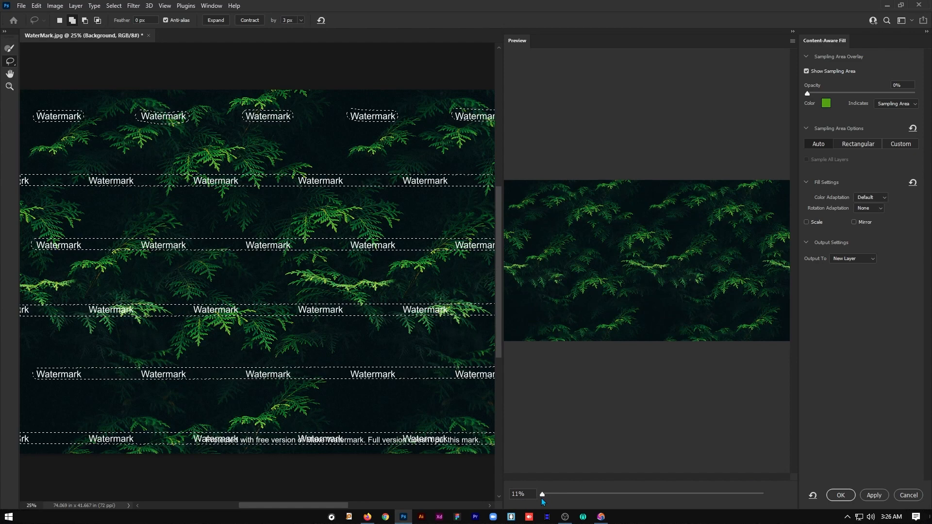
{"action": "left_click_drag", "start_coordinate": [542, 495], "coordinate": [552, 496]}
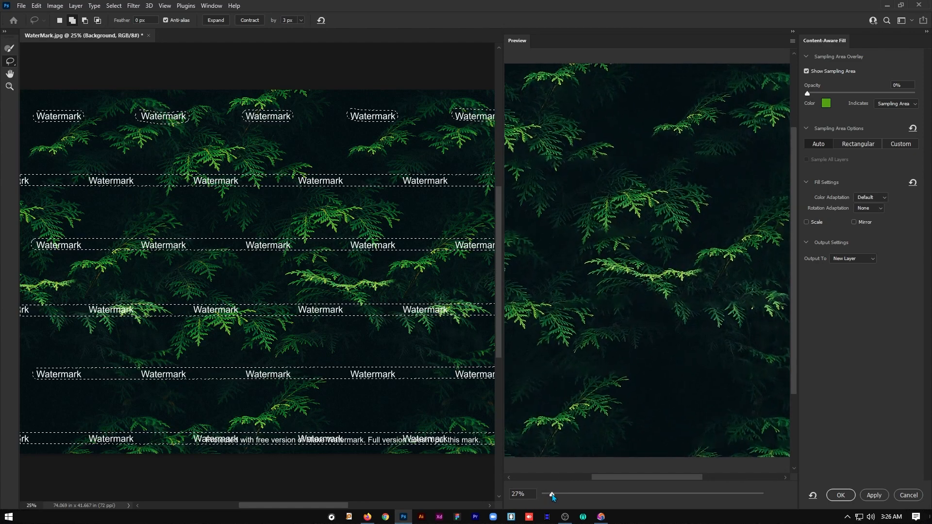
{"action": "left_click_drag", "start_coordinate": [649, 362], "coordinate": [578, 239]}
{"action": "left_click_drag", "start_coordinate": [645, 243], "coordinate": [624, 249]}
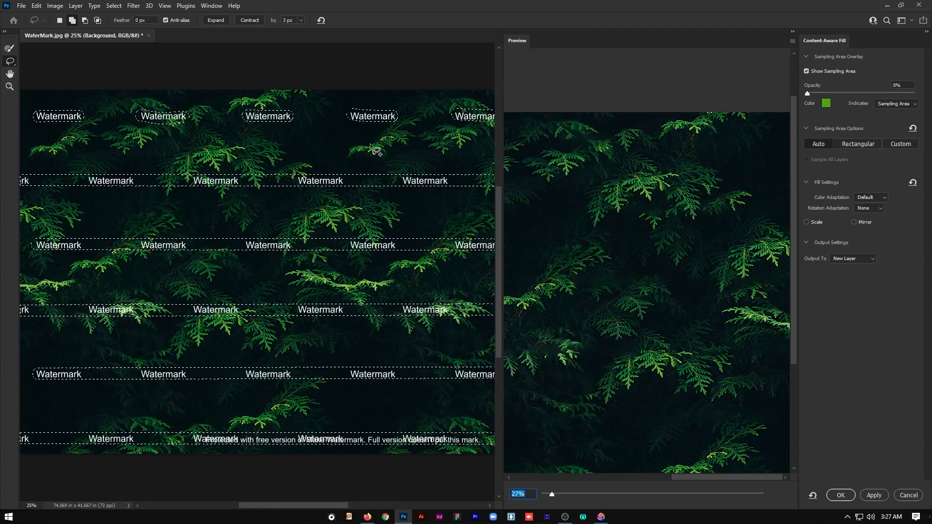
{"action": "left_click", "coordinate": [841, 496]}
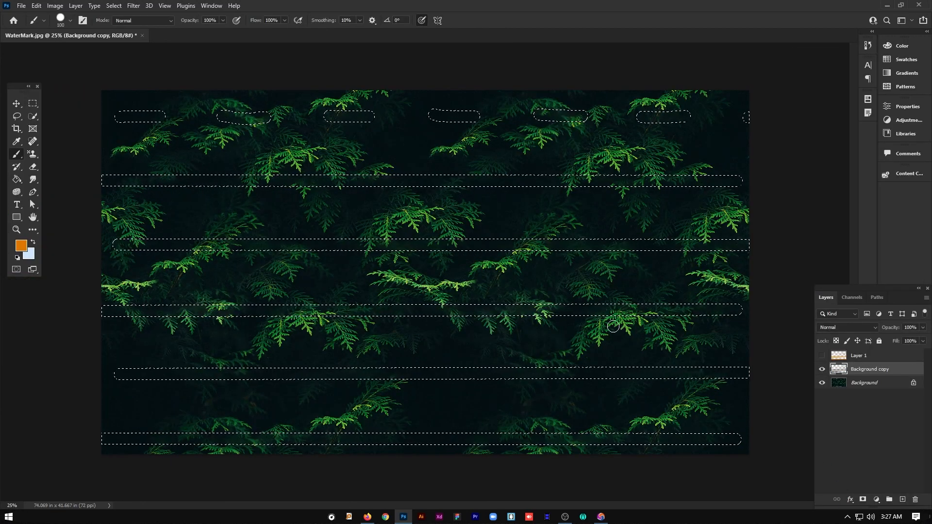
{"action": "key", "text": "ctrl+d"}
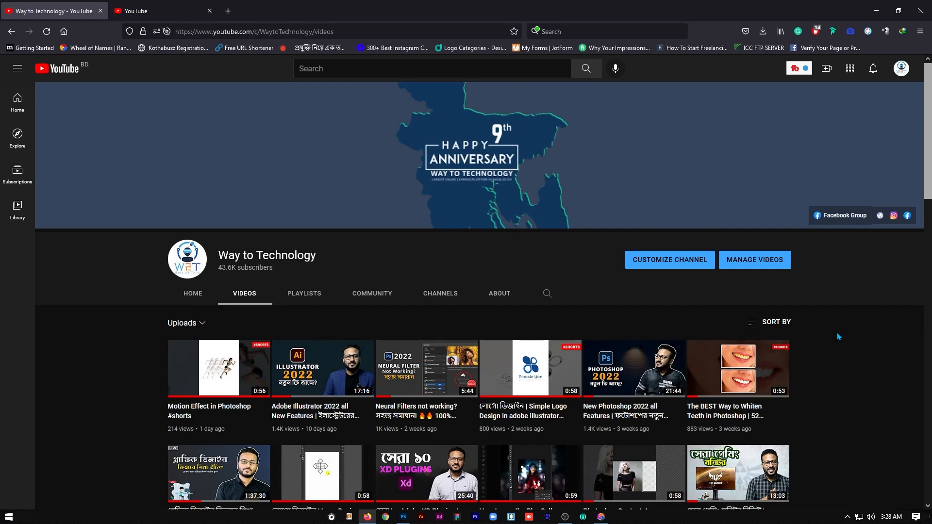
{"action": "scroll", "coordinate": [836, 335], "scroll_direction": "down", "scroll_amount": 4}
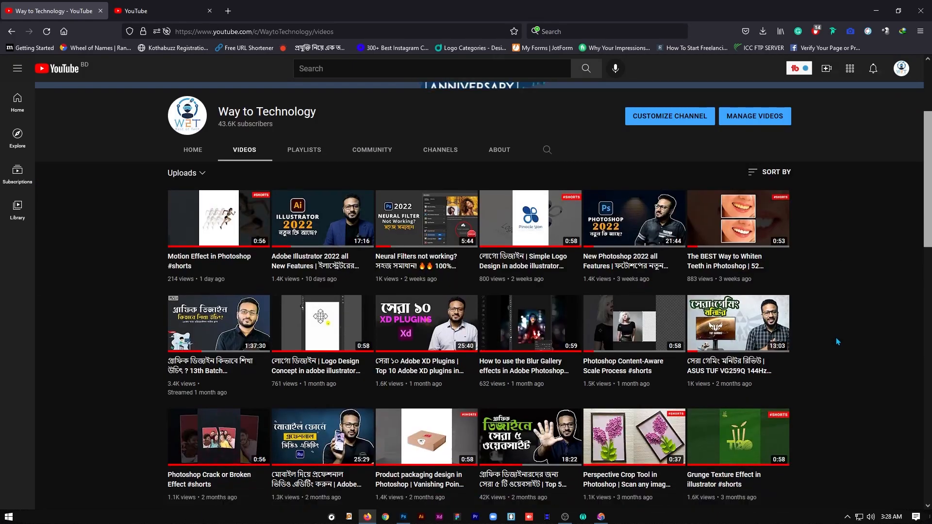
{"action": "scroll", "coordinate": [835, 341], "scroll_direction": "down", "scroll_amount": 3}
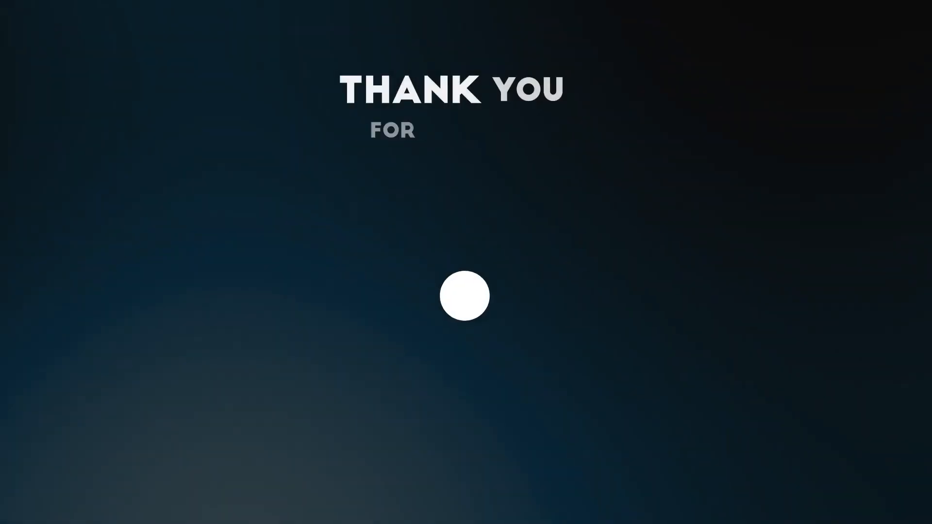